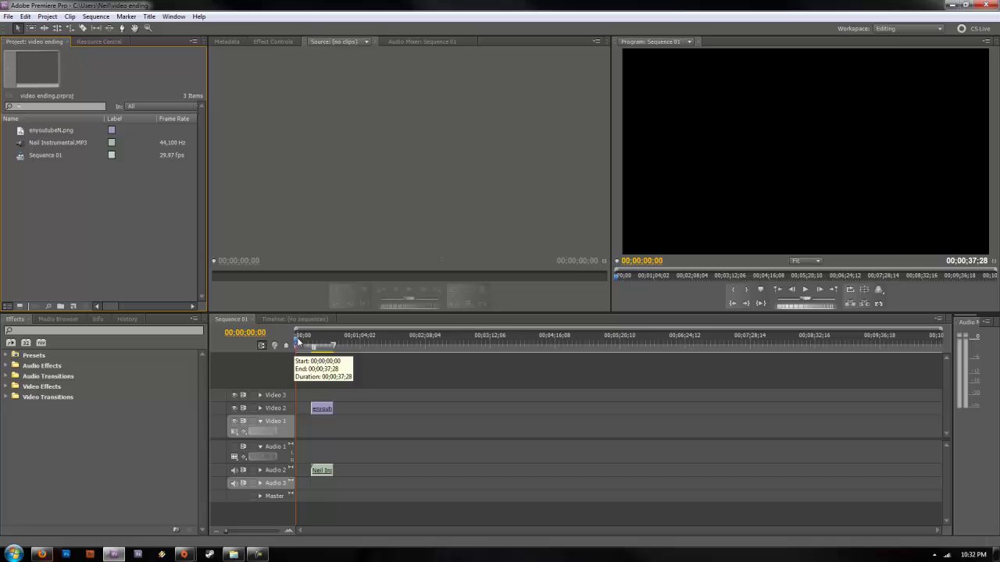
Move the playhead to 00;00;24;04 so the E.N.187 channel artwork shows in the Program monitor.
drag(311, 345, 322, 348)
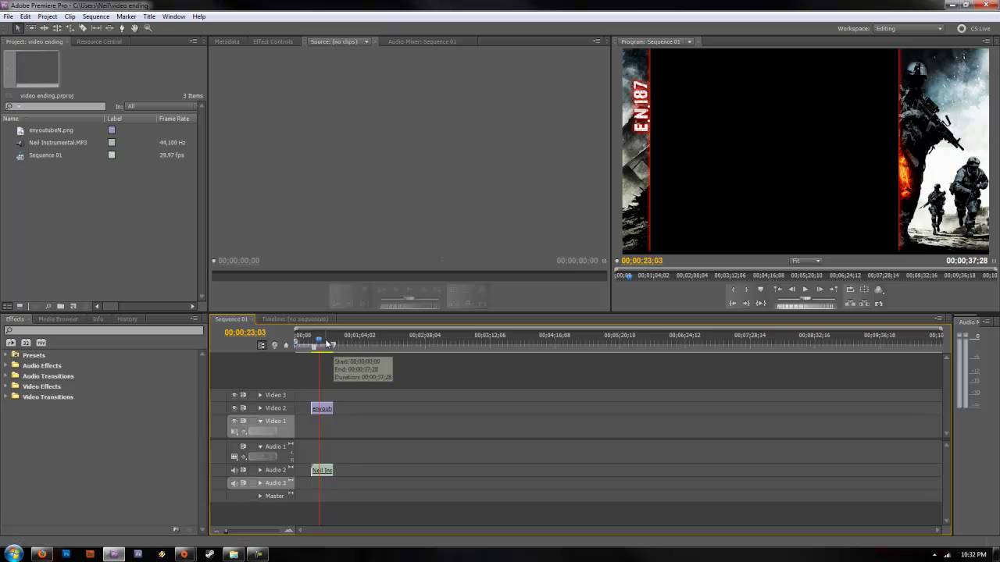
drag(316, 341, 319, 342)
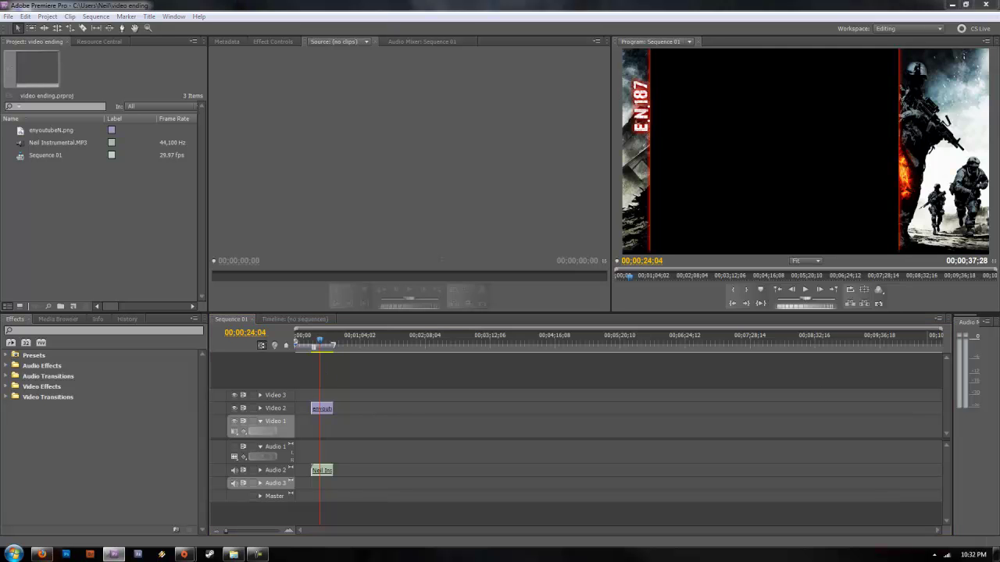
Import MVI_7585.MOV, MVI_7581.MOV and MVI_7575.MOV into the Project panel.
drag(0, 234, 133, 234)
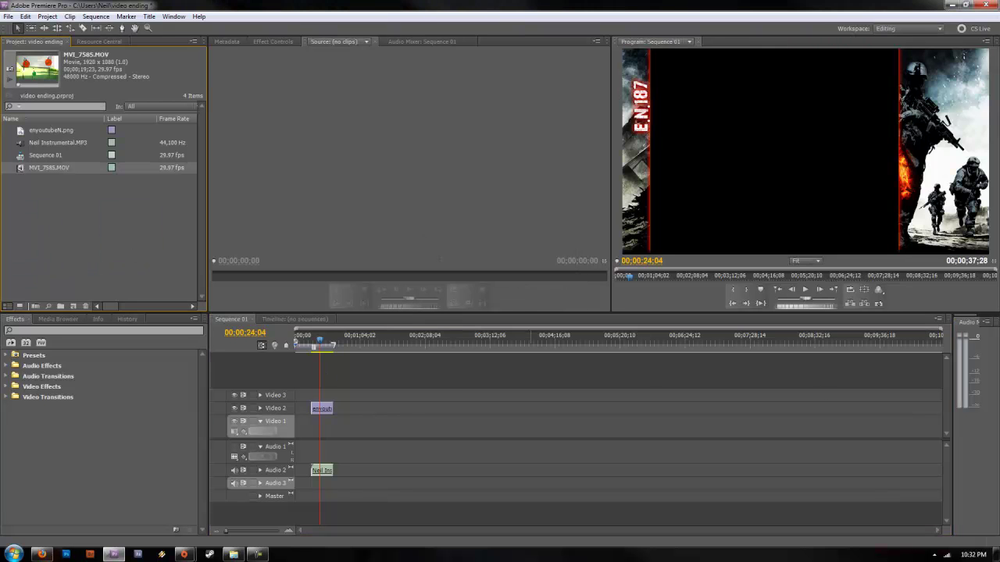
drag(0, 234, 64, 239)
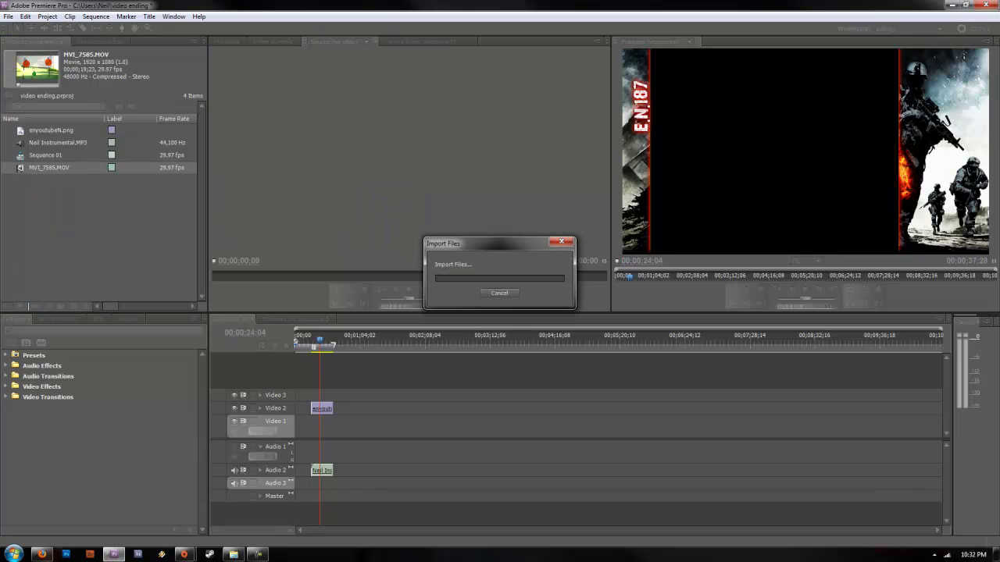
drag(0, 234, 26, 248)
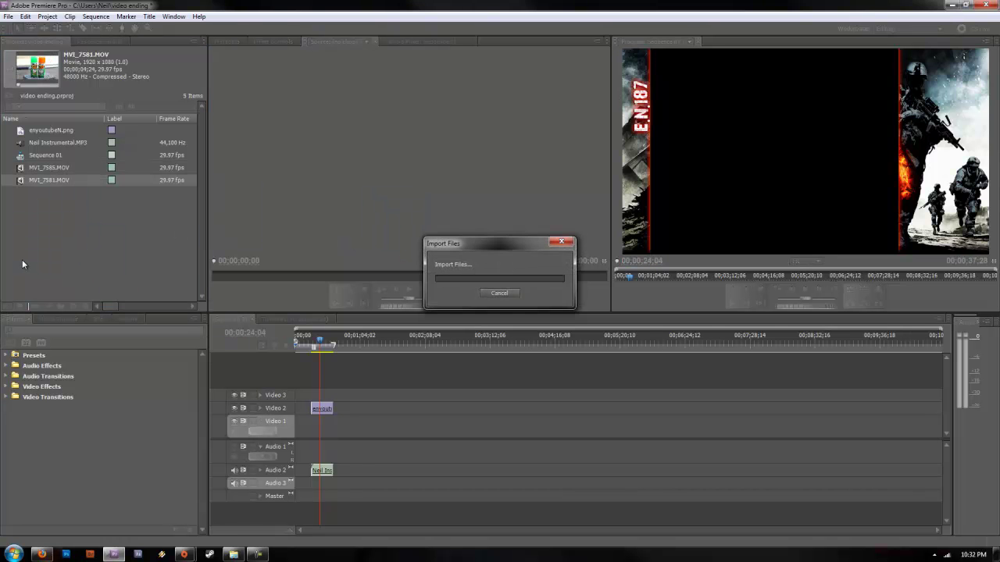
Place MVI_7585.MOV at the sequence start and shift the artwork and music to follow it.
drag(29, 169, 289, 428)
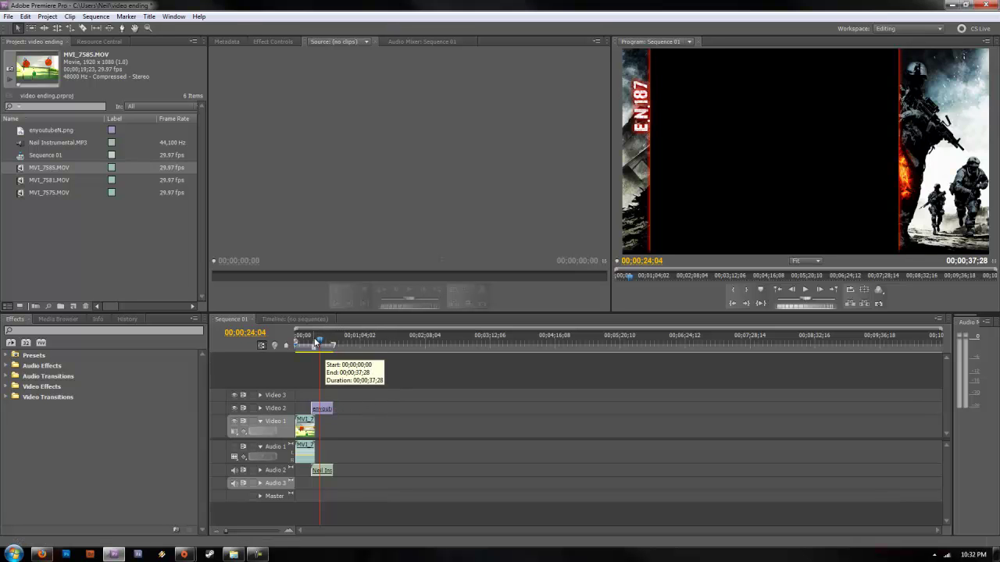
drag(321, 342, 318, 343)
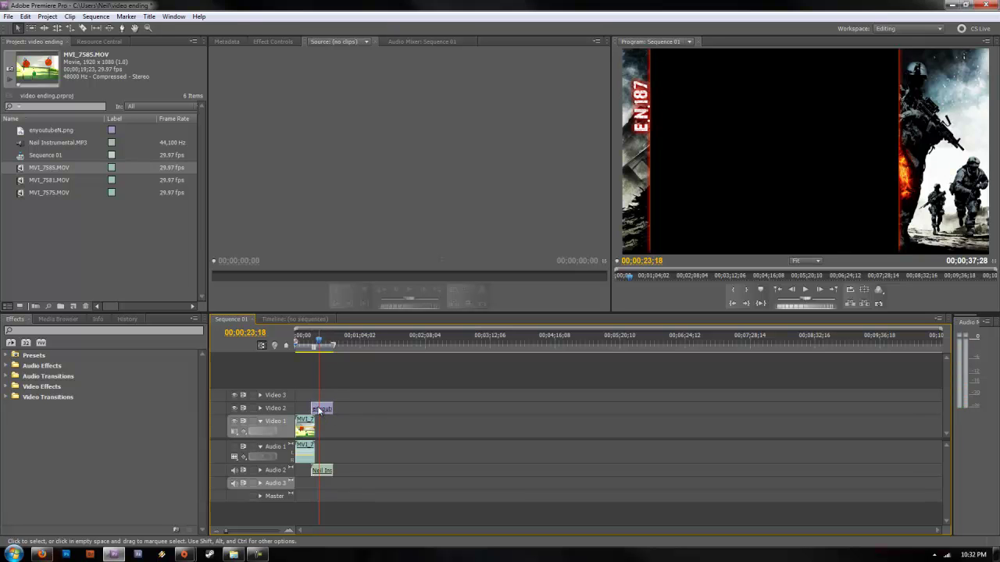
mouse_move(328, 409)
mouse_down()
mouse_move(421, 412)
mouse_move(331, 416)
mouse_up()
click(316, 346)
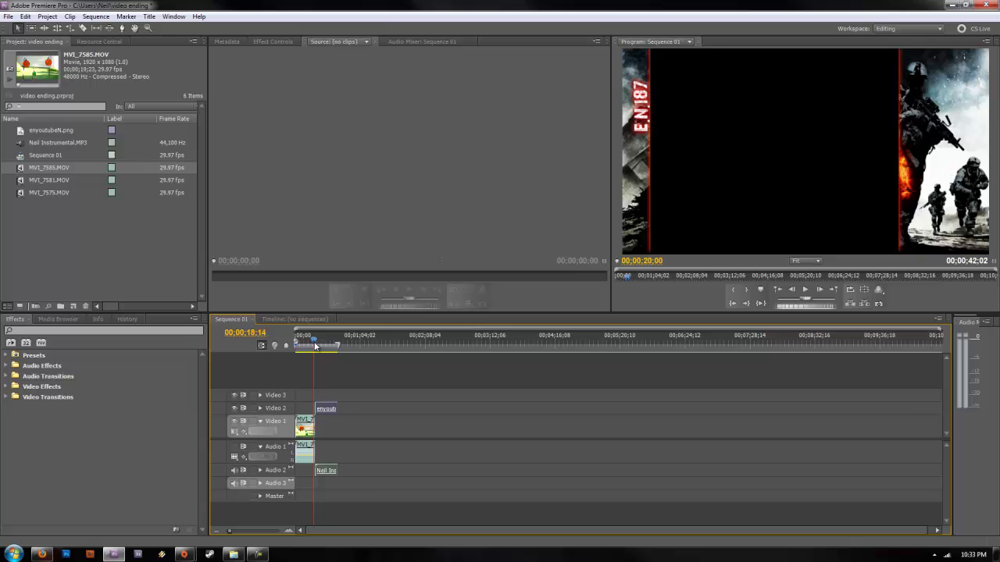
drag(316, 346, 319, 347)
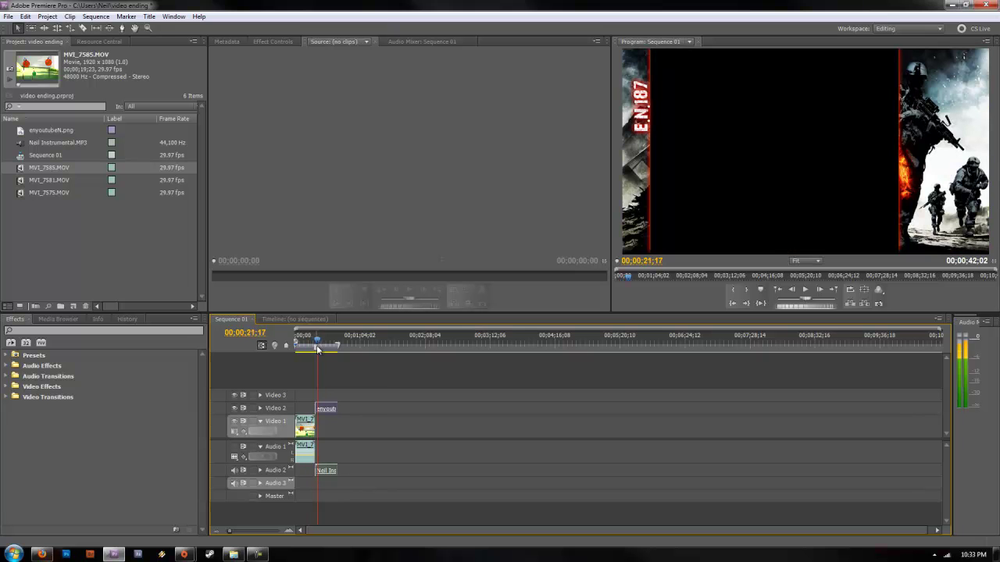
Add MVI_7581.MOV on Video 3 and MVI_7575.MOV on a new Video 4 track above the artwork.
click(23, 182)
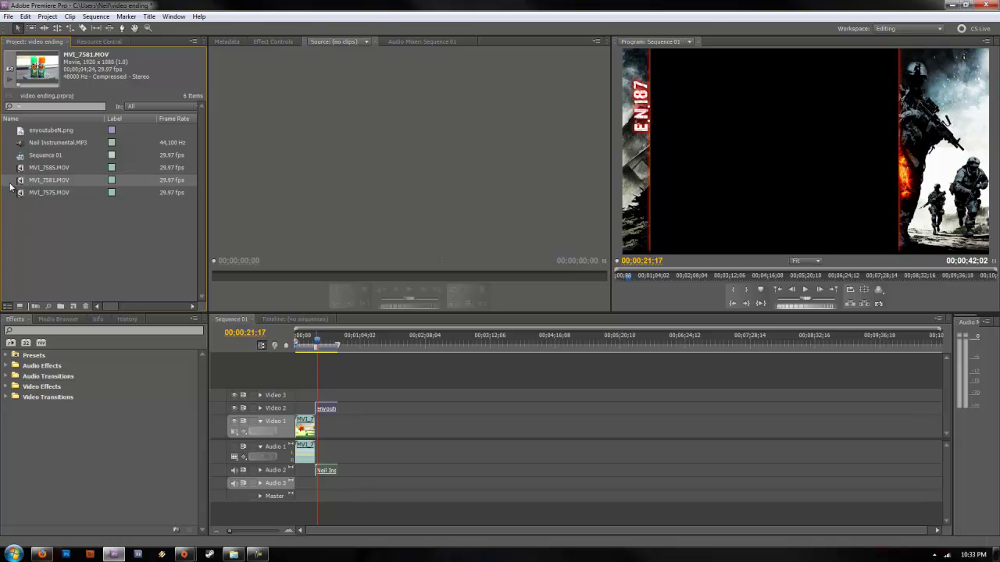
drag(24, 181, 324, 407)
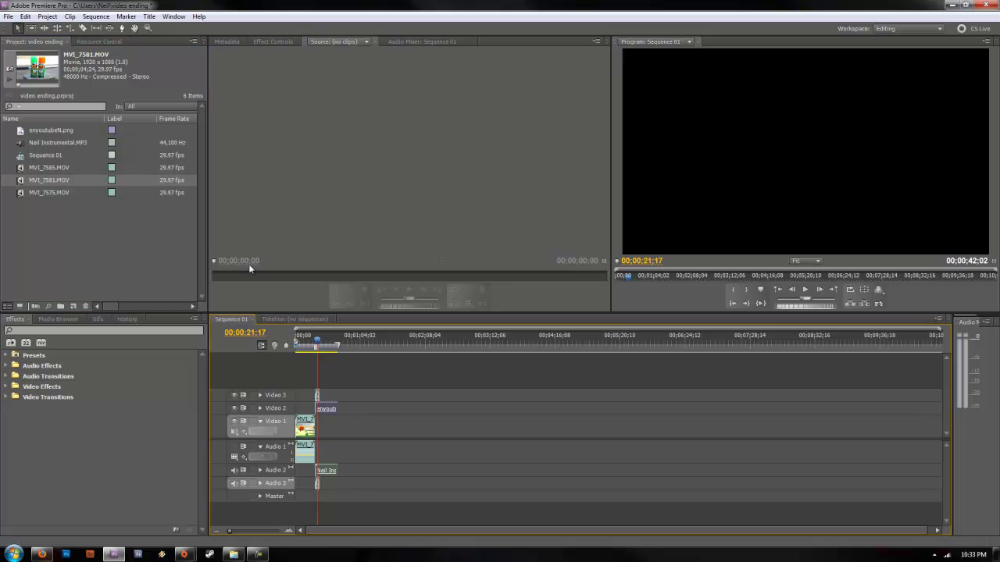
drag(47, 192, 317, 383)
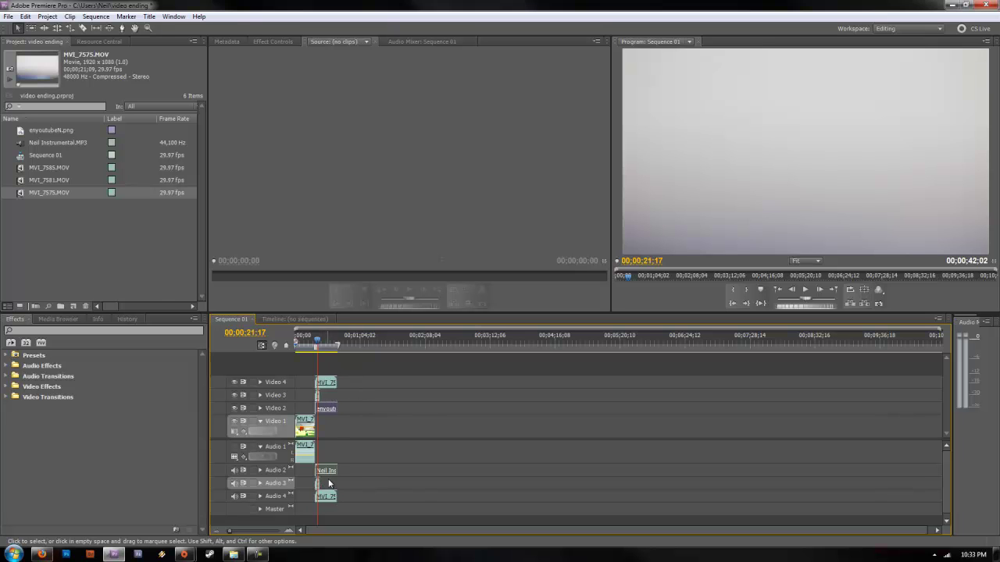
Unlink MVI_7575 and the Video 3 clip from their audio, removing MVI_7575's audio.
click(328, 384)
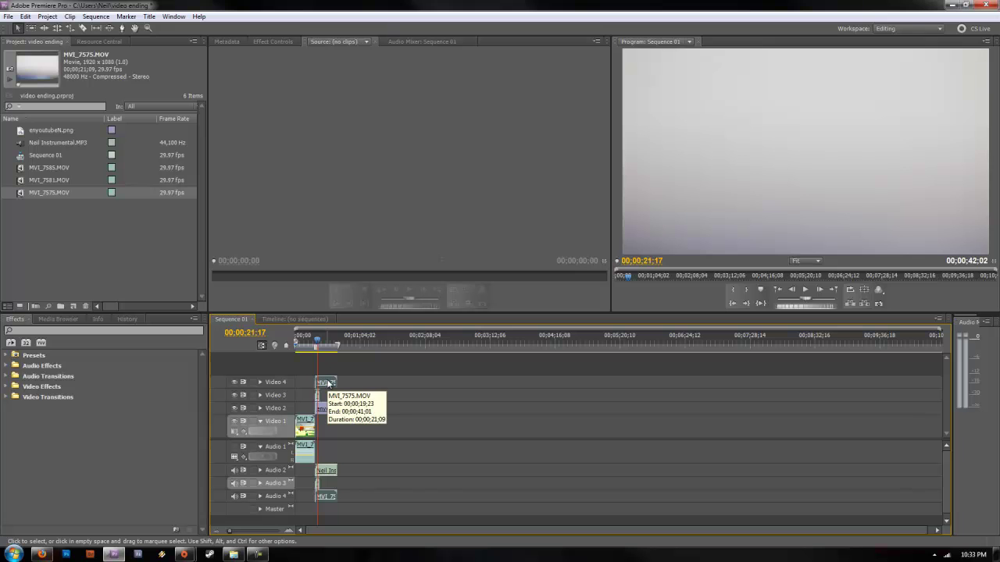
right_click(328, 383)
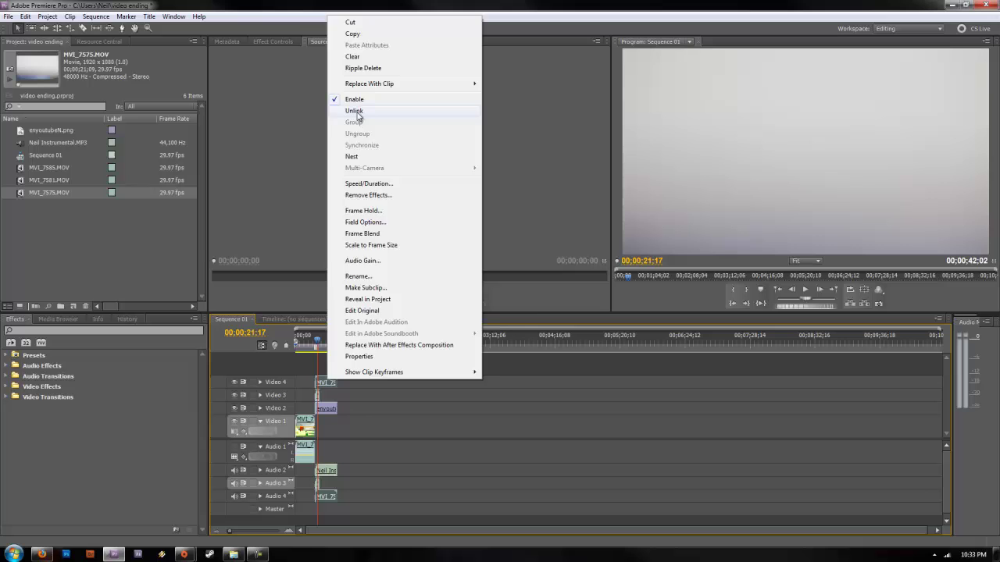
click(357, 111)
click(366, 485)
click(325, 501)
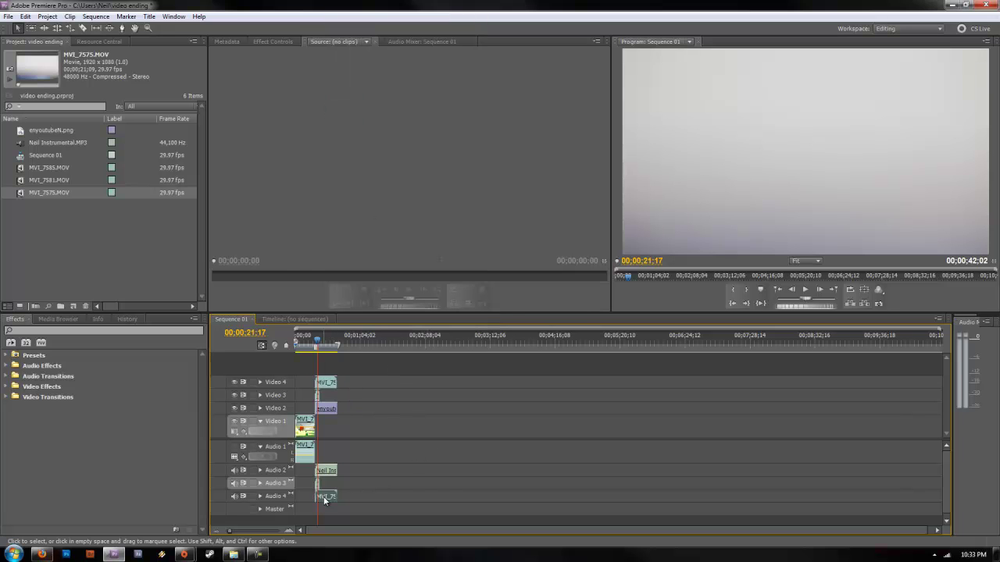
right_click(317, 398)
click(343, 126)
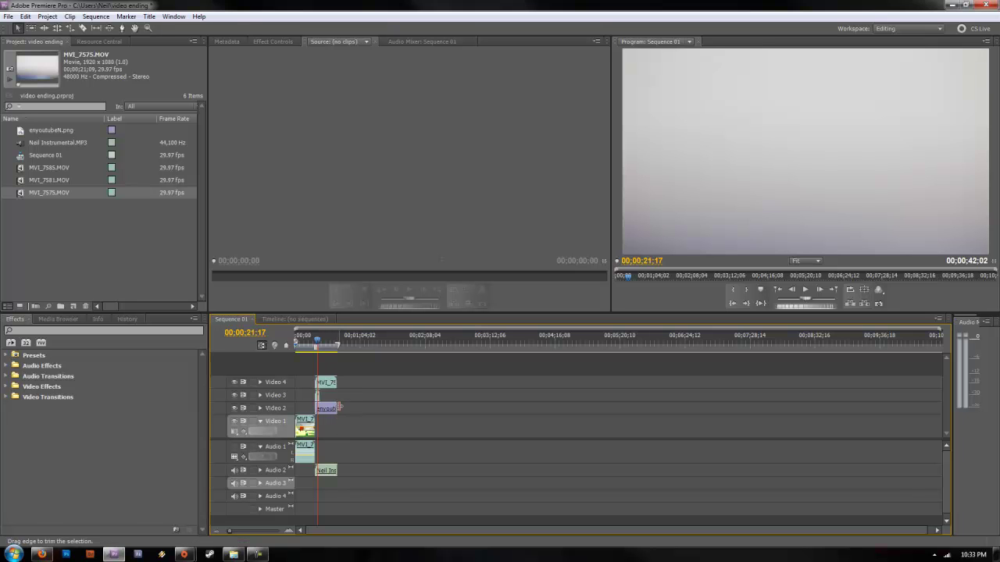
Rate-stretch the Video 3 clip to span the artwork's length, then select it in the Program monitor.
click(70, 28)
drag(318, 396, 338, 382)
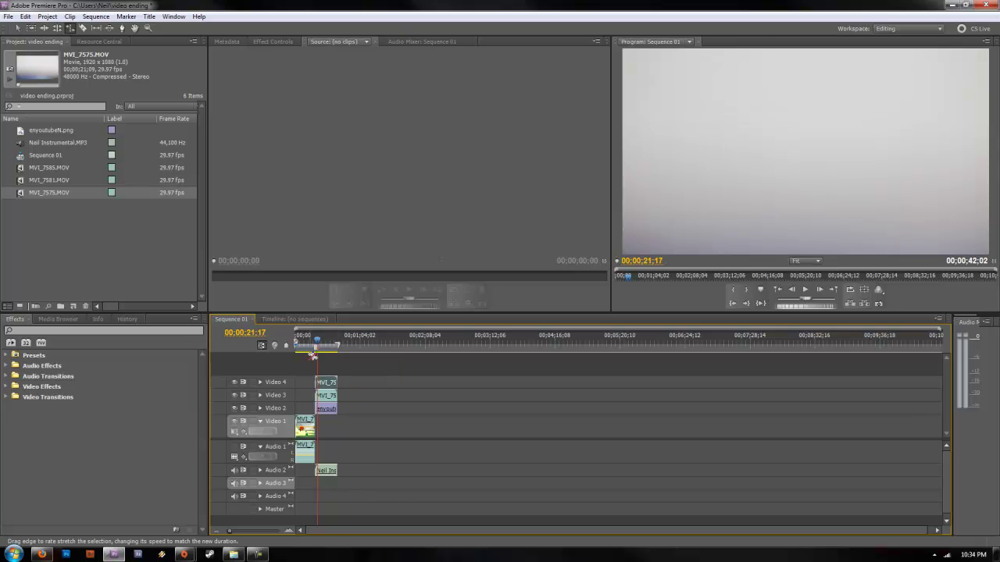
drag(314, 344, 320, 346)
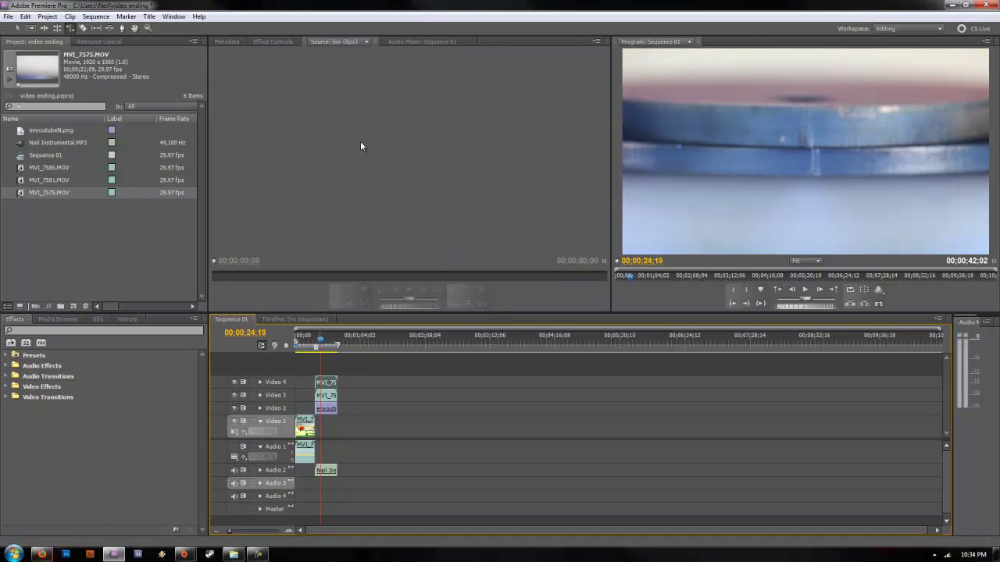
click(677, 124)
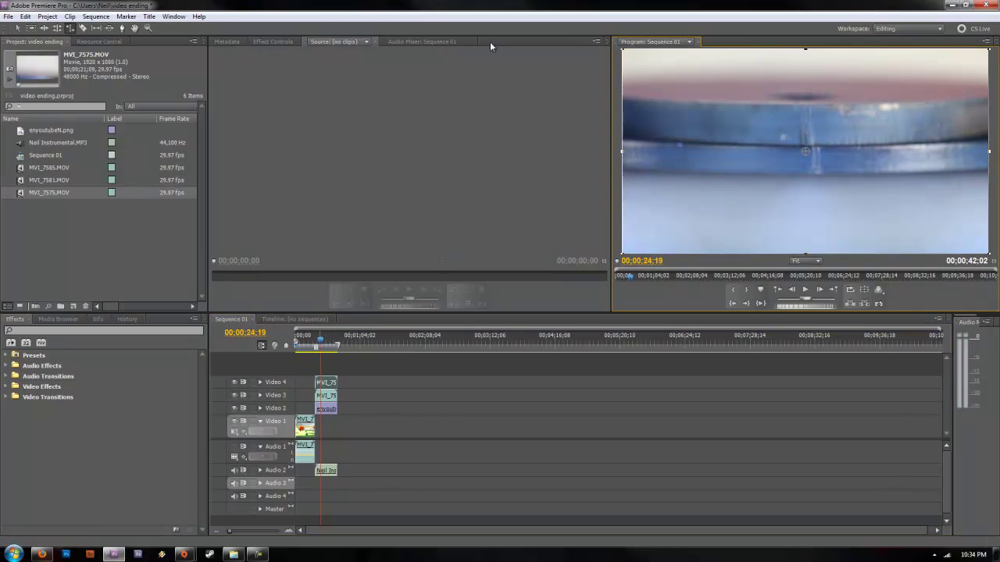
Shrink the spray-can clip in Effect Controls and move it toward the top left of the artwork.
click(275, 44)
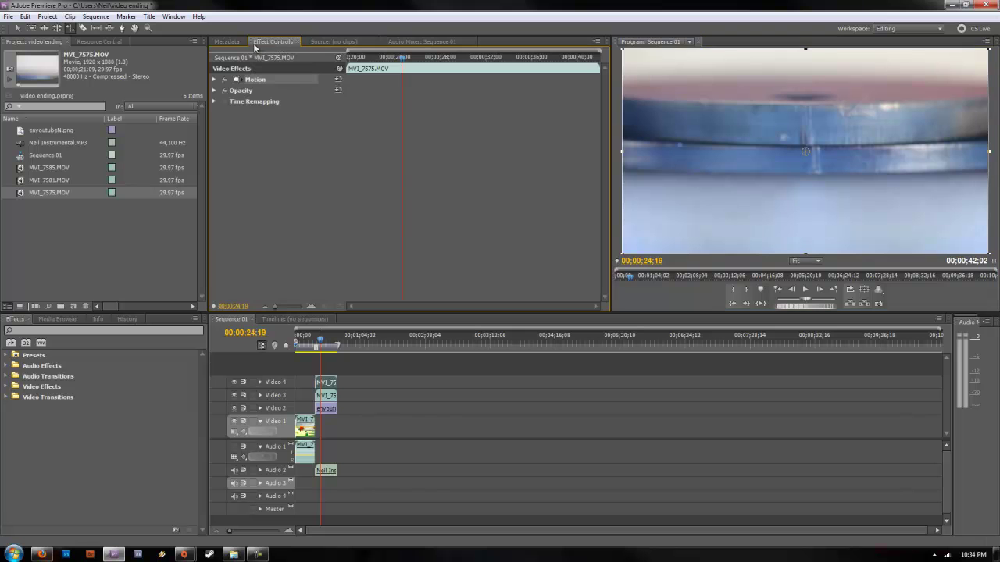
click(216, 81)
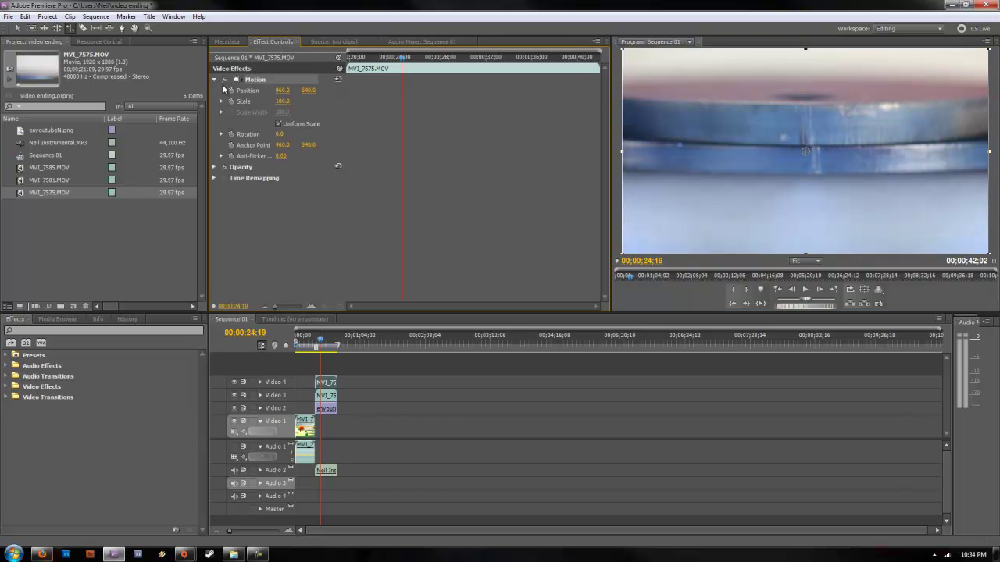
drag(281, 102, 232, 102)
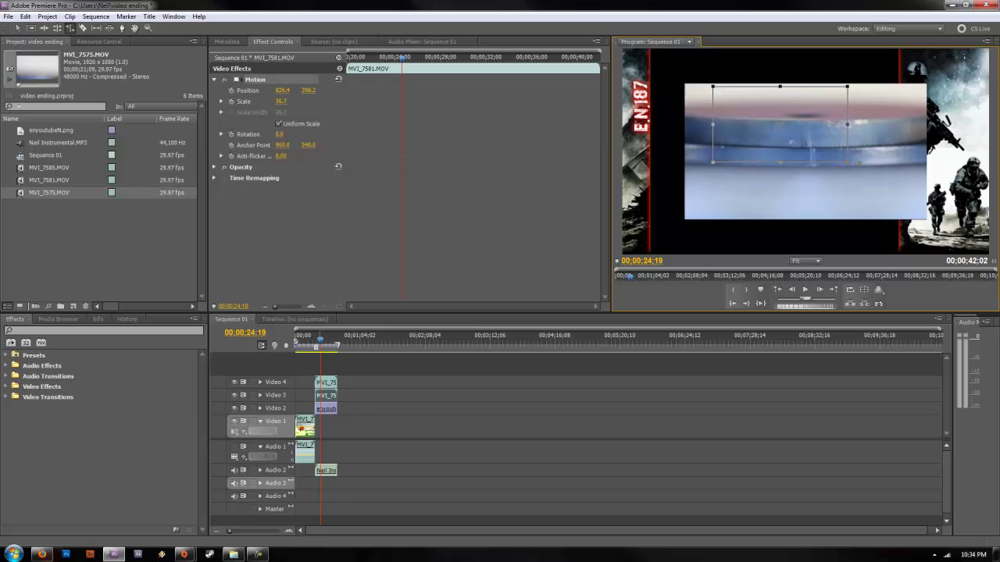
drag(813, 139, 764, 118)
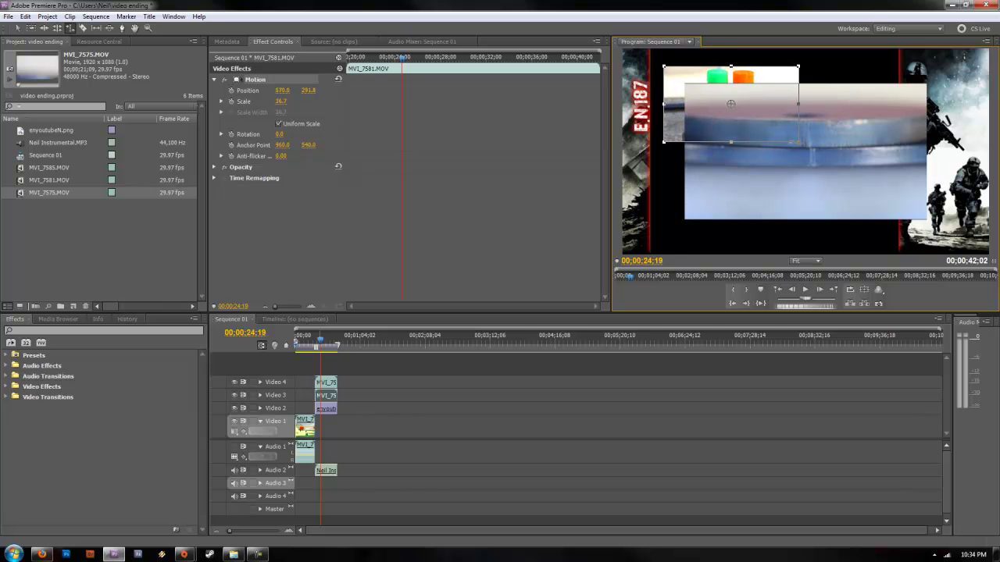
Scale the disc clip to match the spray-can clip and position it below the spray cans.
drag(844, 178, 844, 184)
click(779, 85)
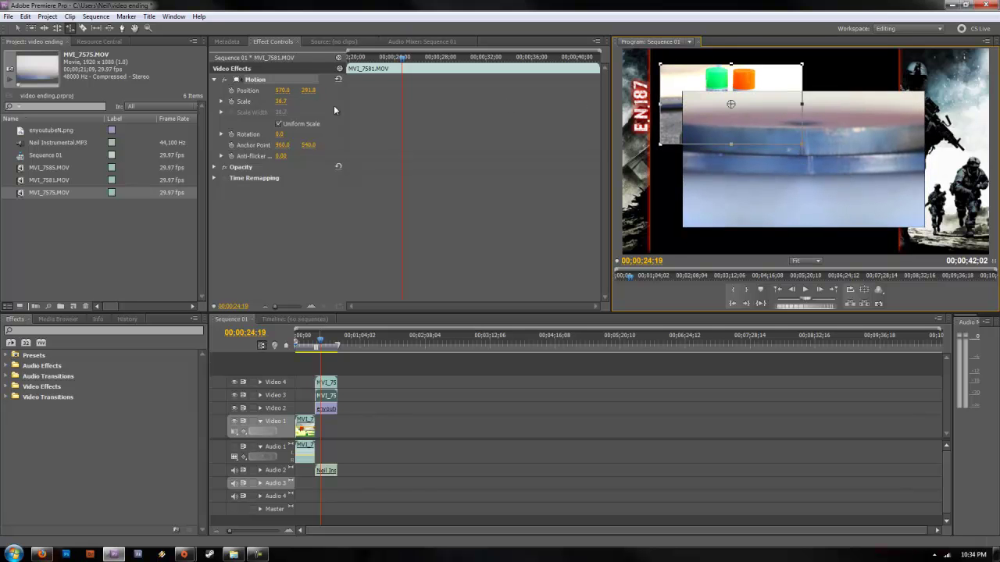
click(784, 170)
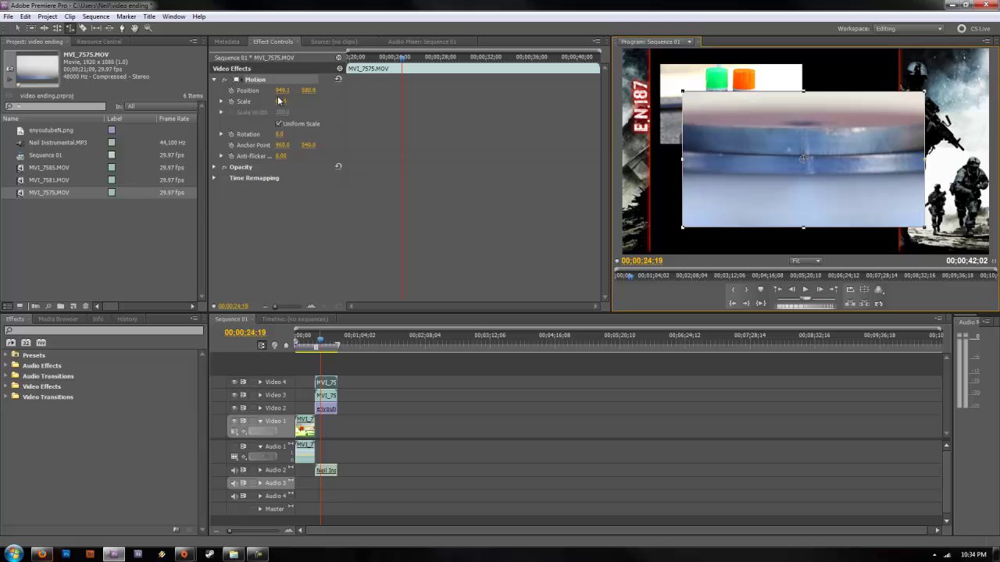
click(283, 101)
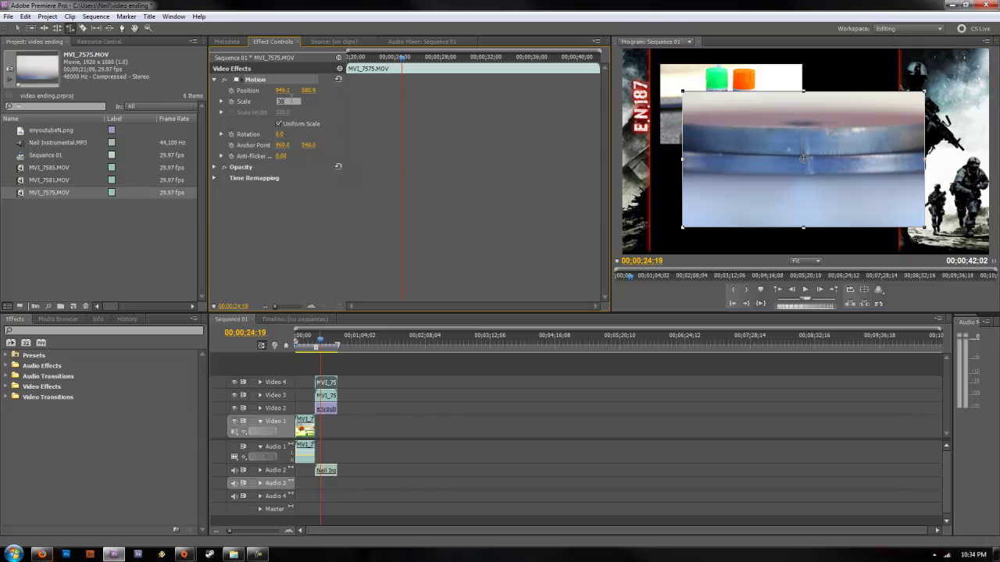
key(Return)
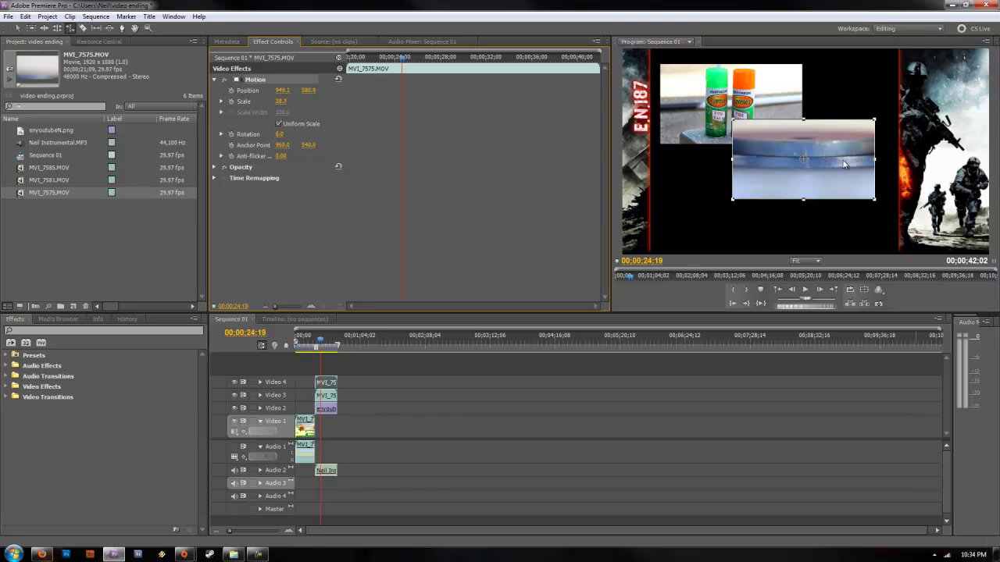
drag(831, 172, 773, 207)
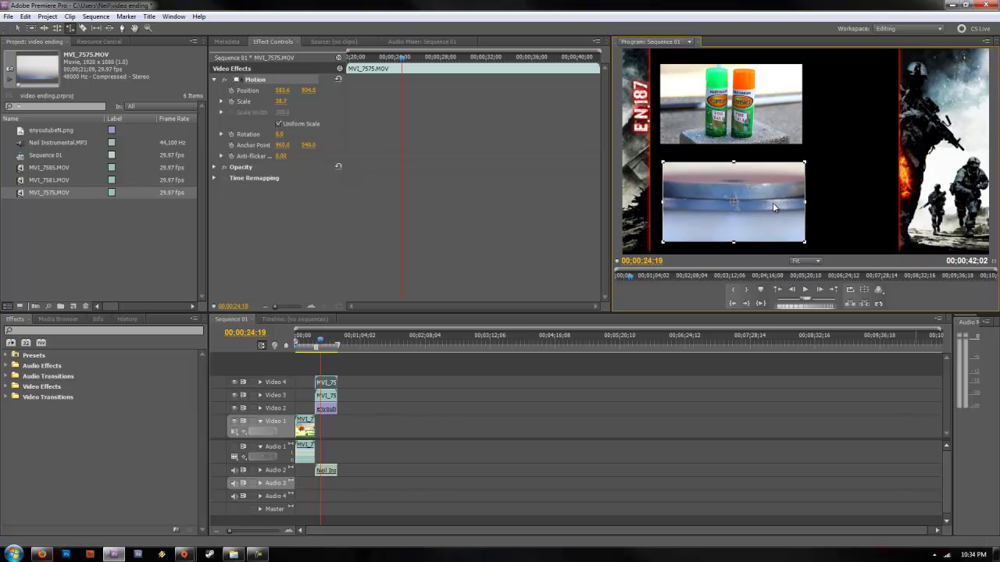
click(773, 104)
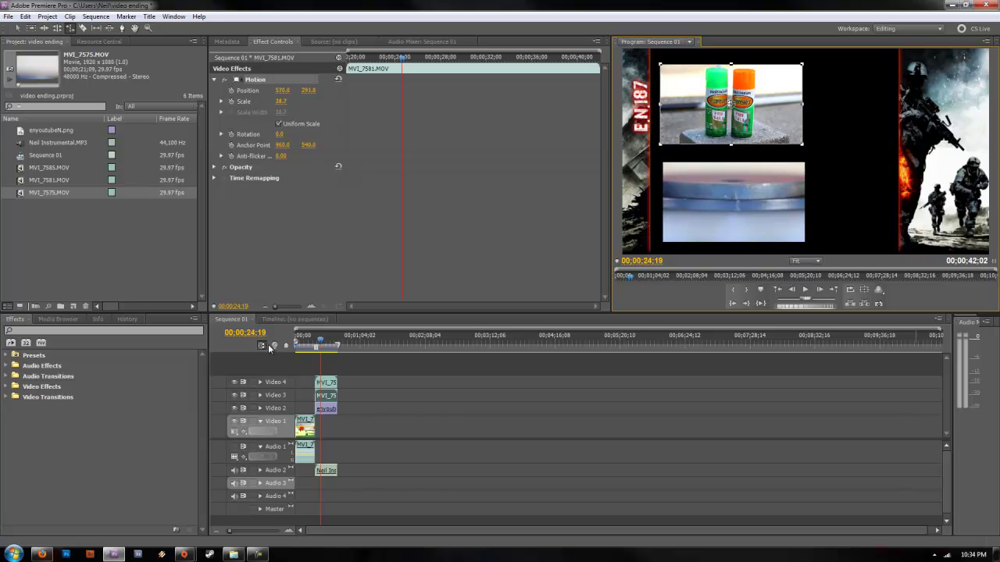
drag(322, 341, 311, 341)
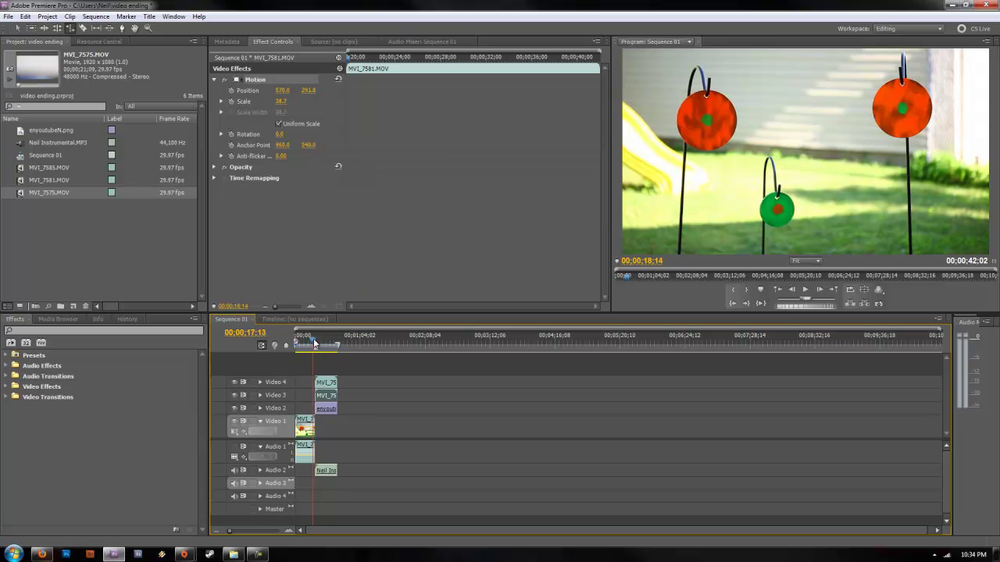
click(806, 289)
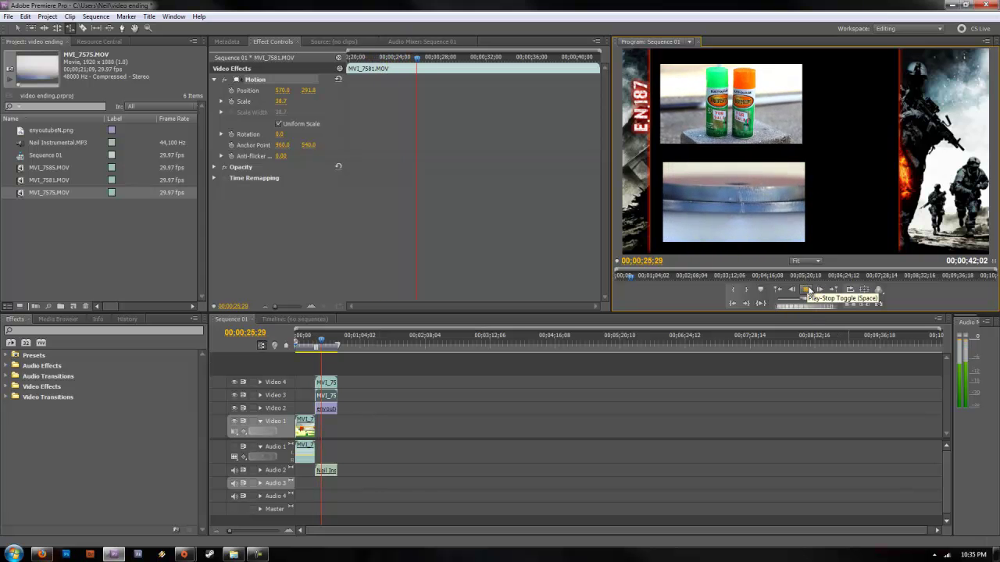
click(806, 290)
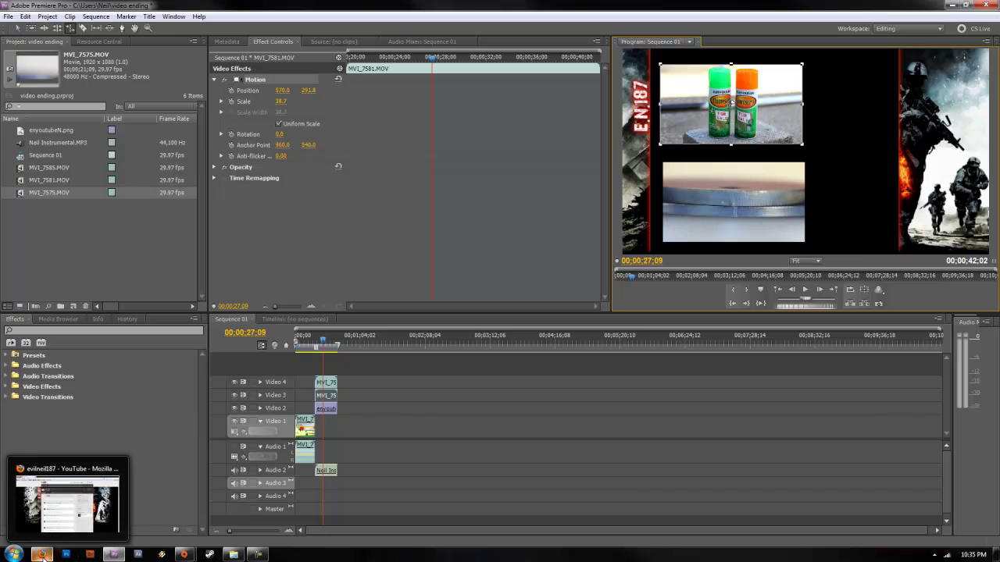
In Firefox, open the Annotations editor for the laser review video from Video Manager.
click(43, 556)
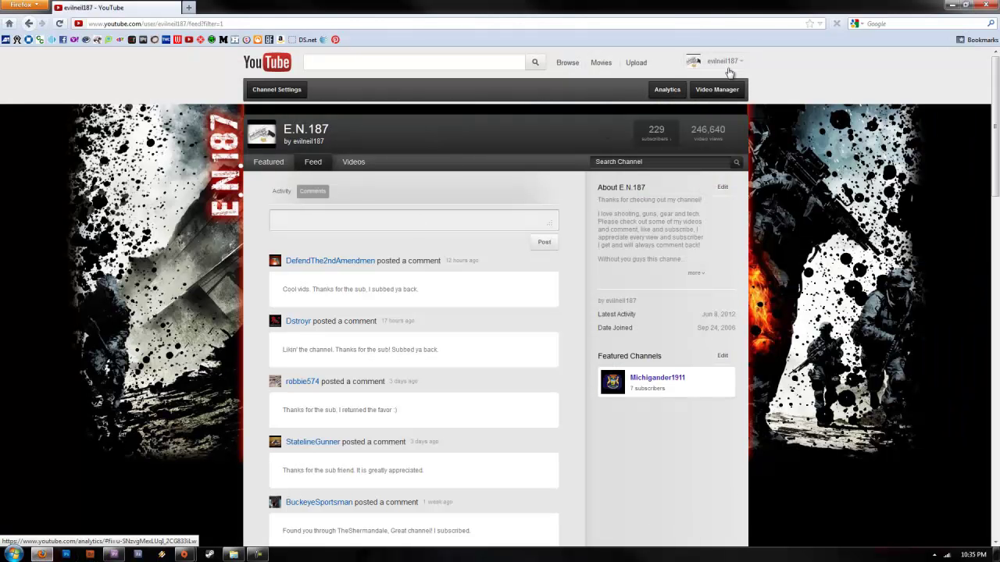
click(724, 91)
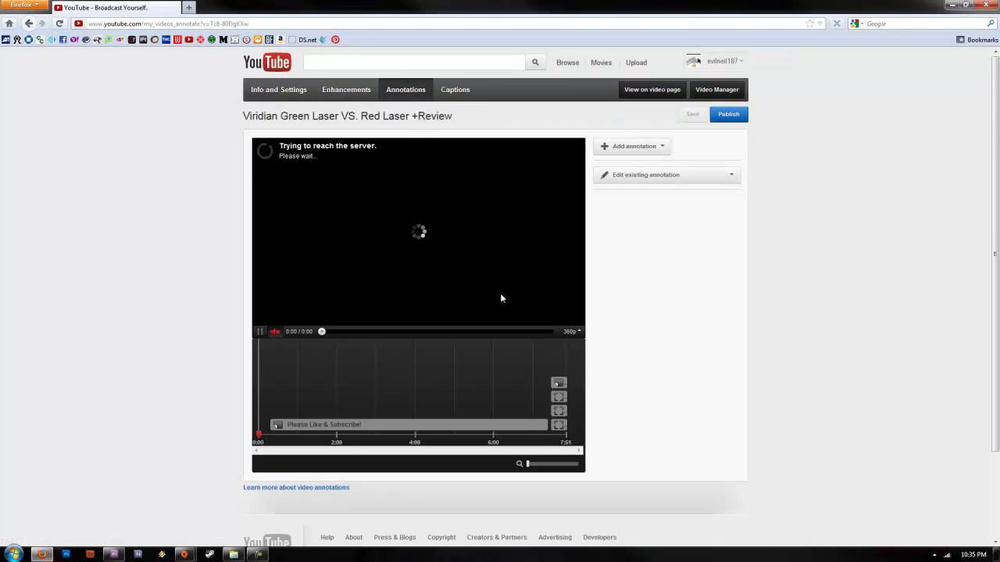
click(570, 331)
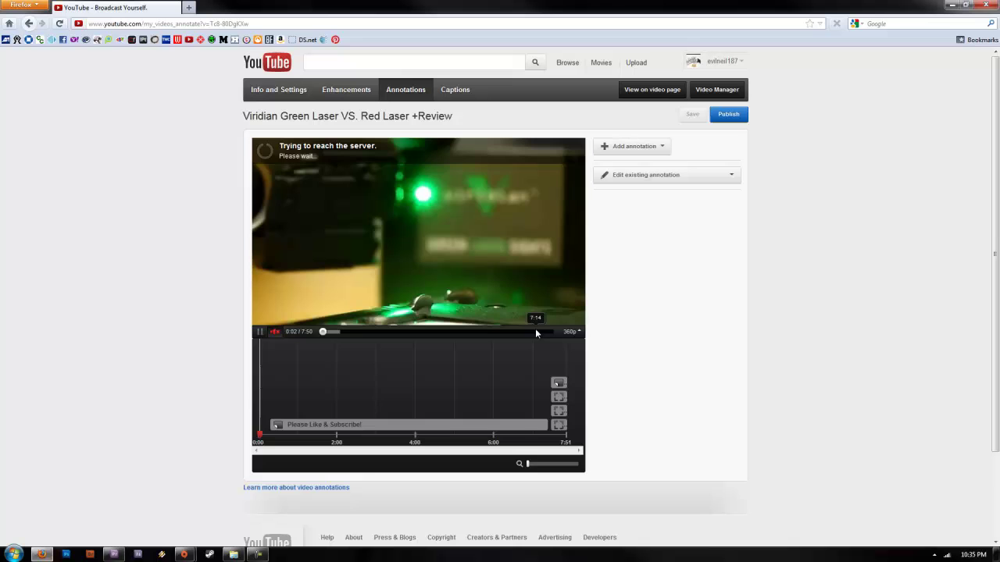
Pause the video on its end screen and select the Check out my Channel! annotation.
drag(536, 332, 548, 334)
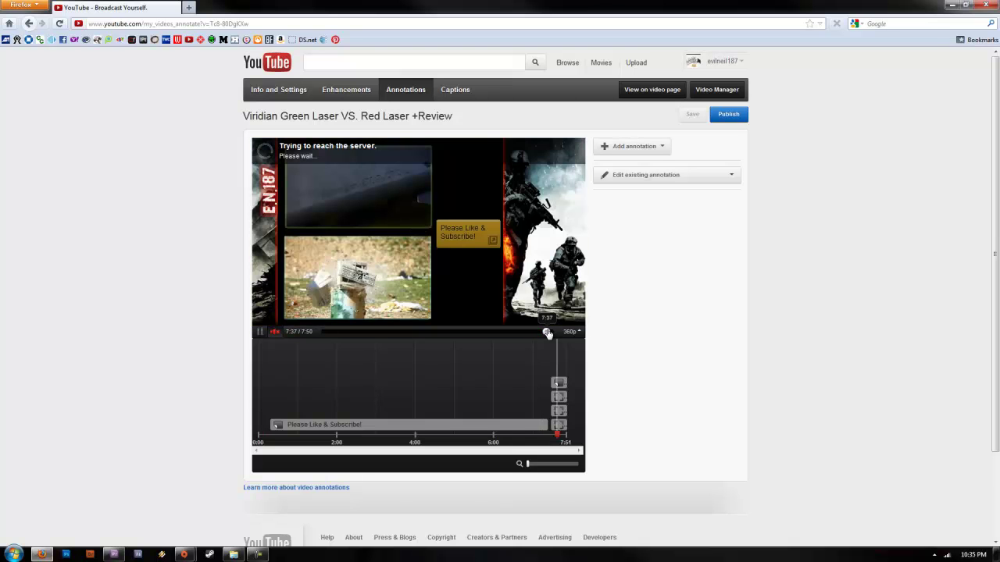
click(261, 333)
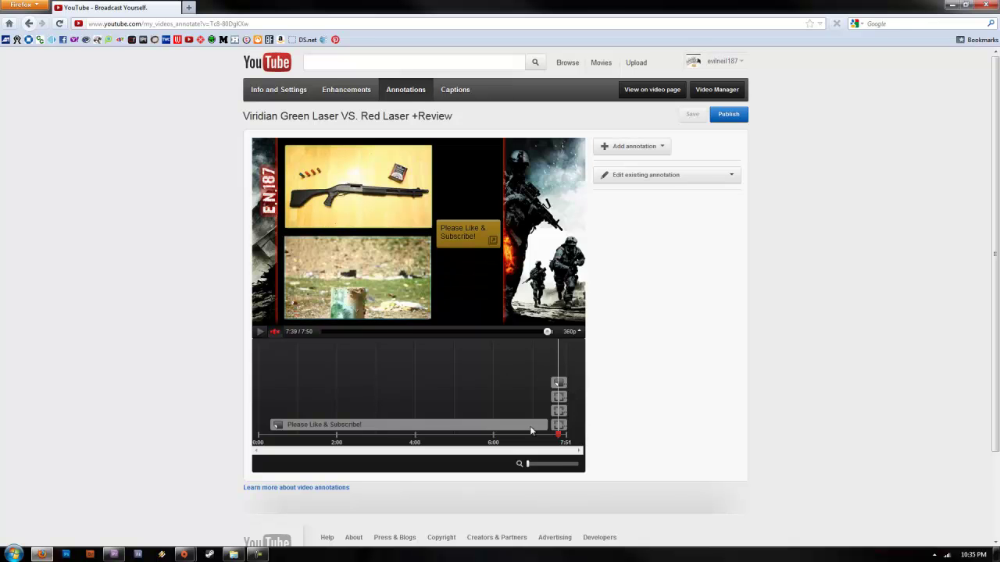
click(559, 426)
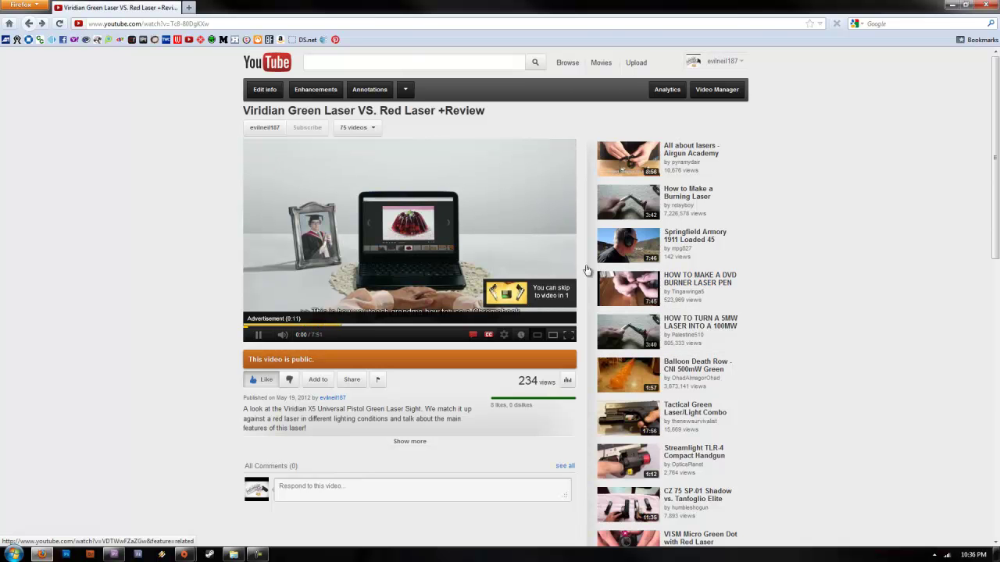
Skip the ad and jump the laser review to its end screen at 7:29.
click(522, 303)
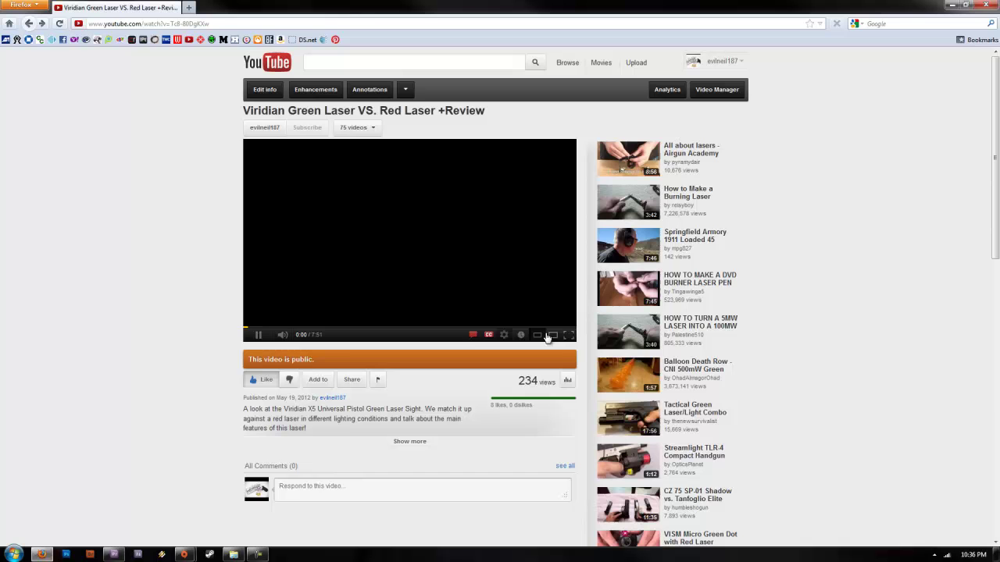
click(548, 326)
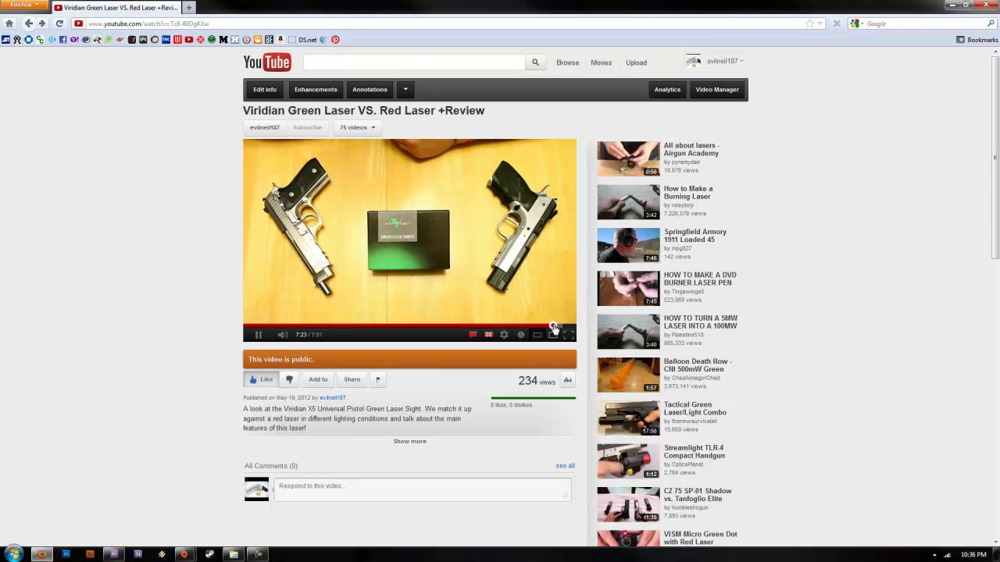
click(558, 327)
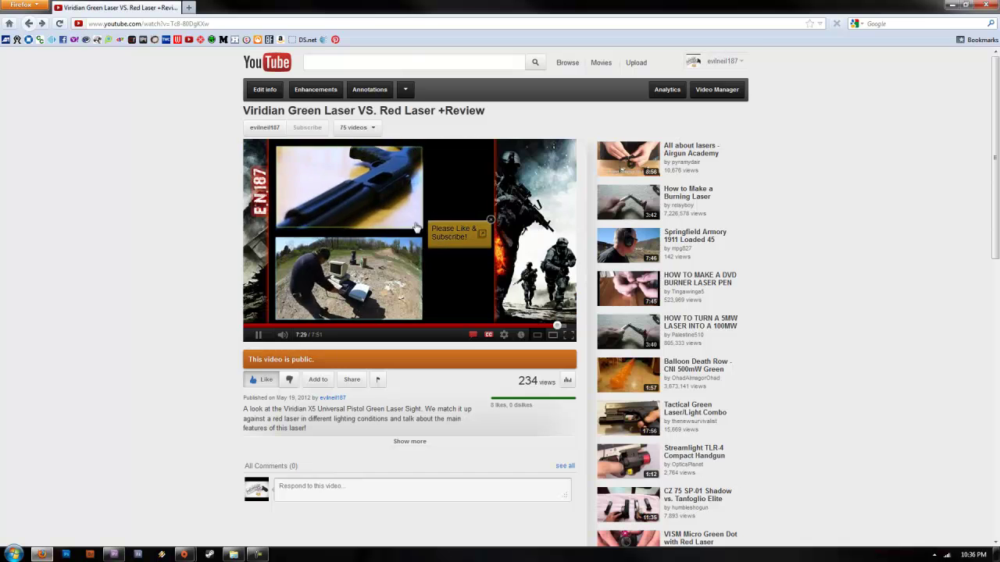